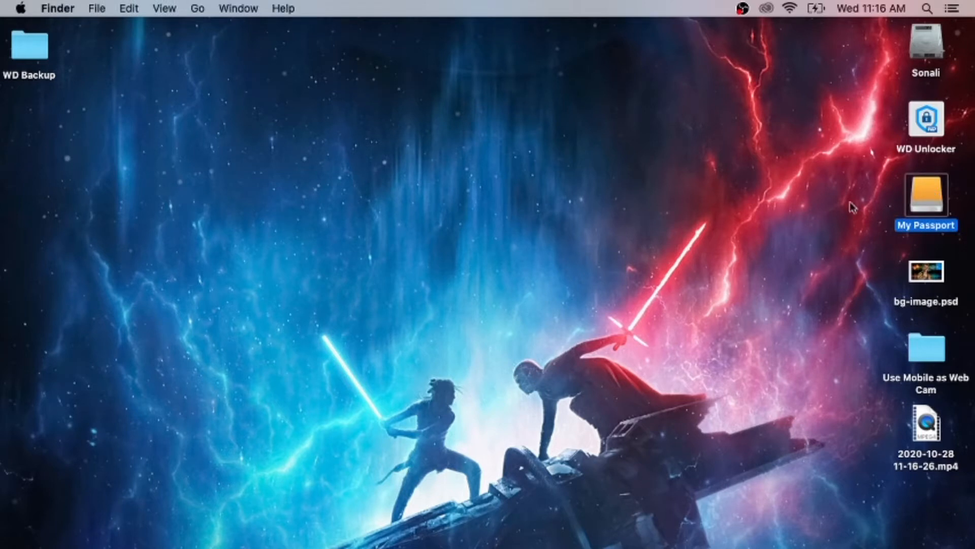
Open the My Passport drive from the desktop, look through its files and folders, and close its window
{"action": "left_click", "coordinate": [889, 209]}
{"action": "left_click", "coordinate": [925, 196]}
{"action": "double_click", "coordinate": [922, 193]}
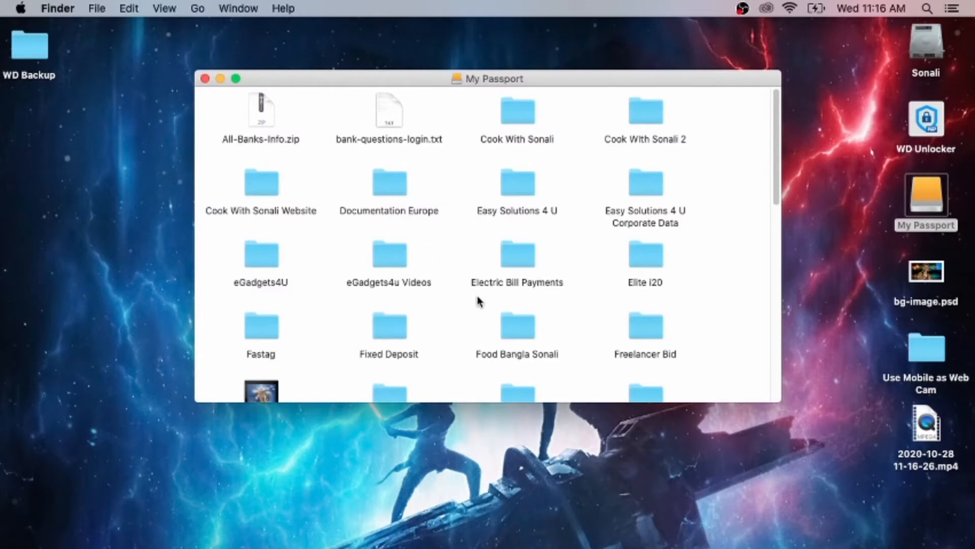
{"action": "scroll", "coordinate": [477, 300], "scroll_direction": "down", "scroll_amount": 10}
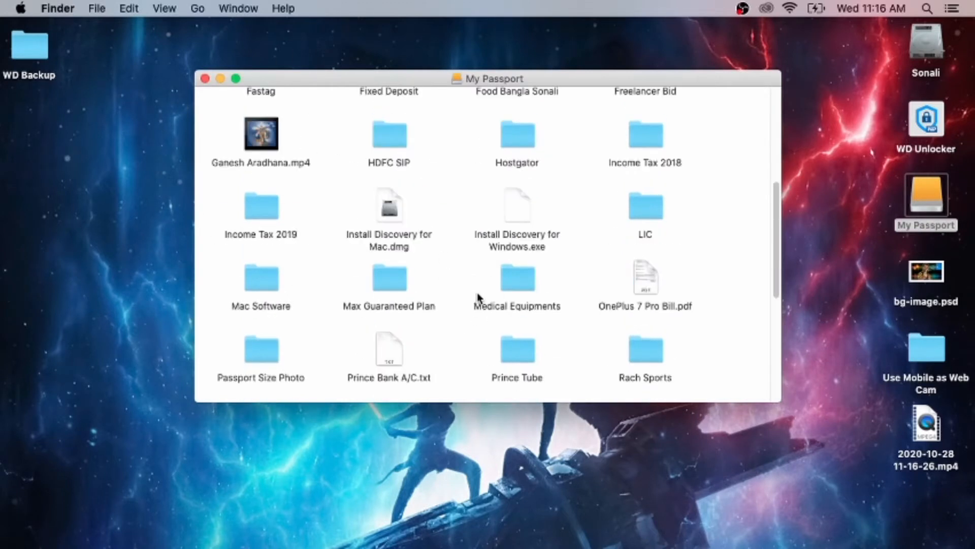
{"action": "left_click", "coordinate": [205, 78]}
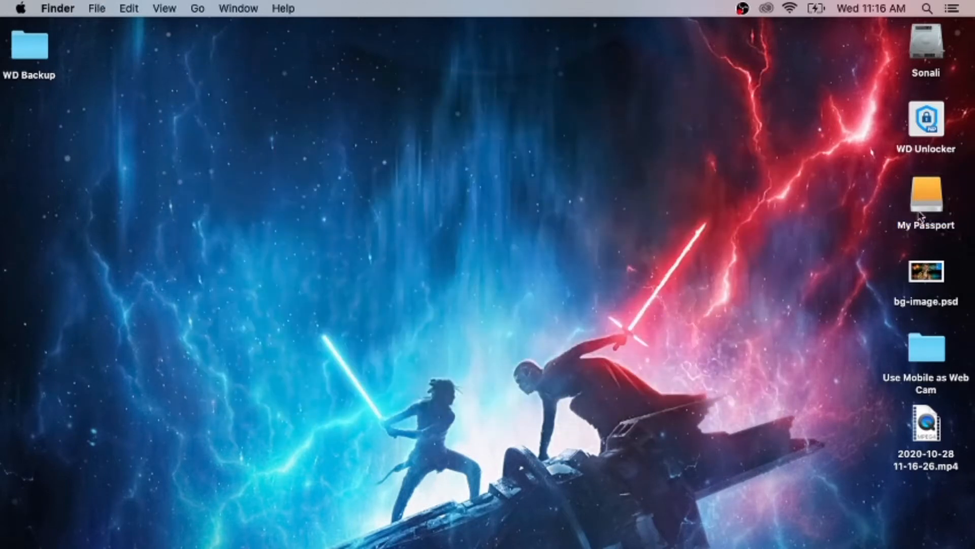
Reopen the My Passport drive and try to move bg-image.psd from the desktop into it
{"action": "double_click", "coordinate": [926, 194]}
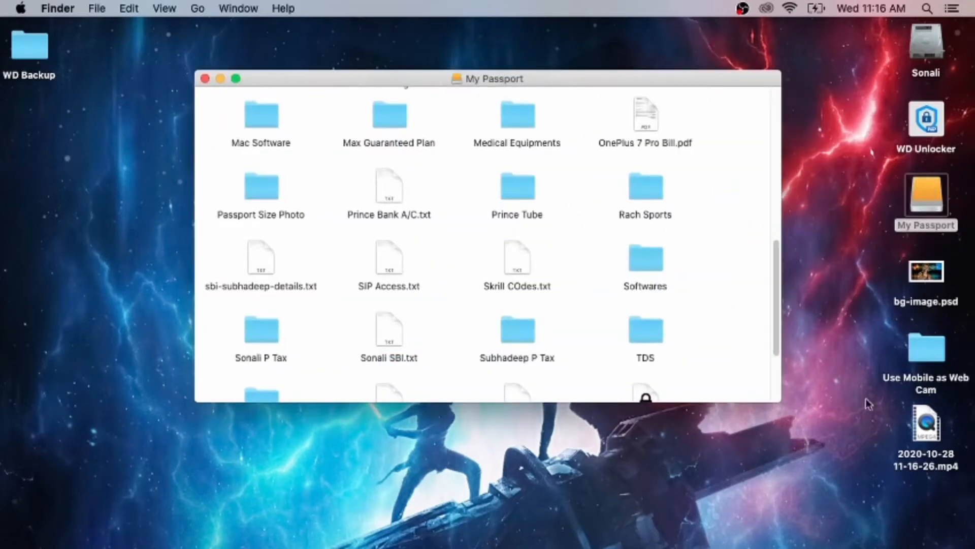
{"action": "left_click", "coordinate": [836, 386]}
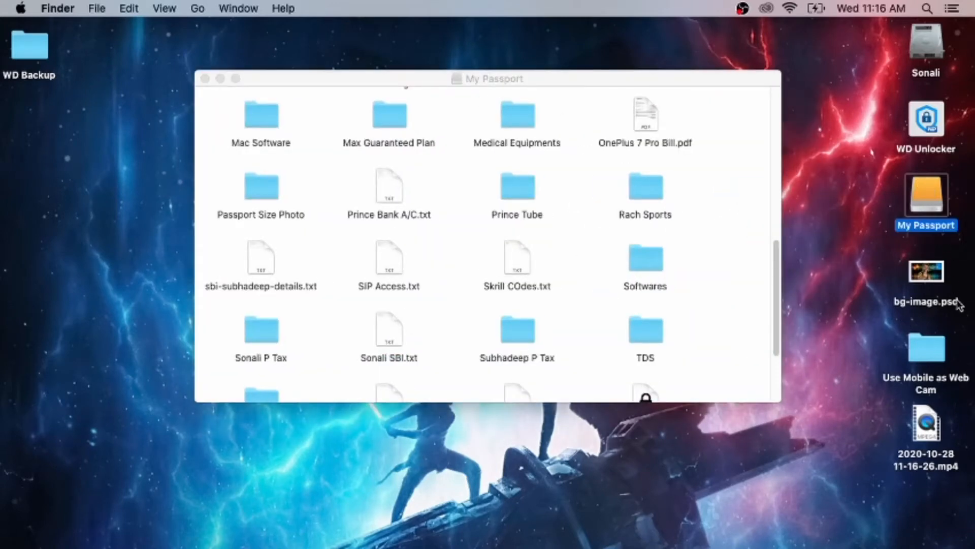
{"action": "left_click", "coordinate": [940, 273]}
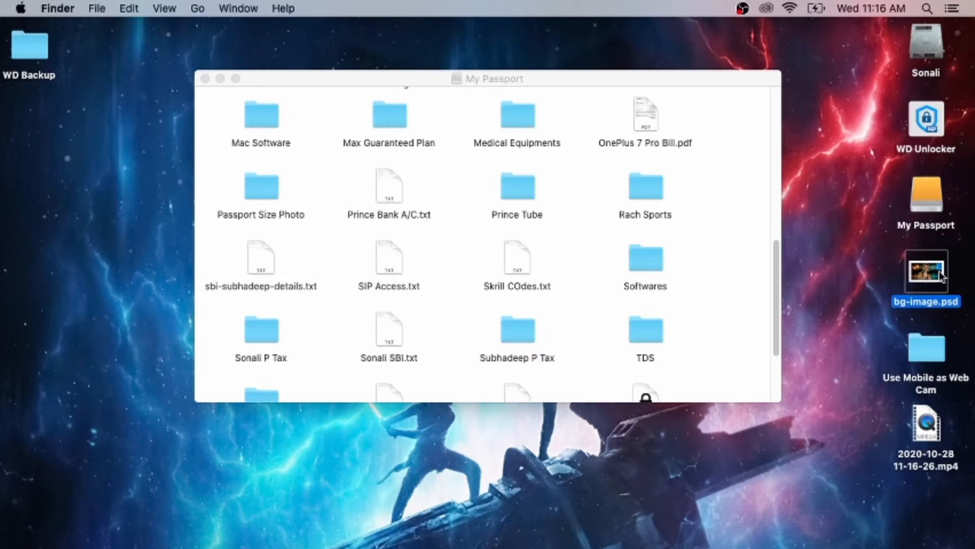
{"action": "left_click", "coordinate": [920, 352]}
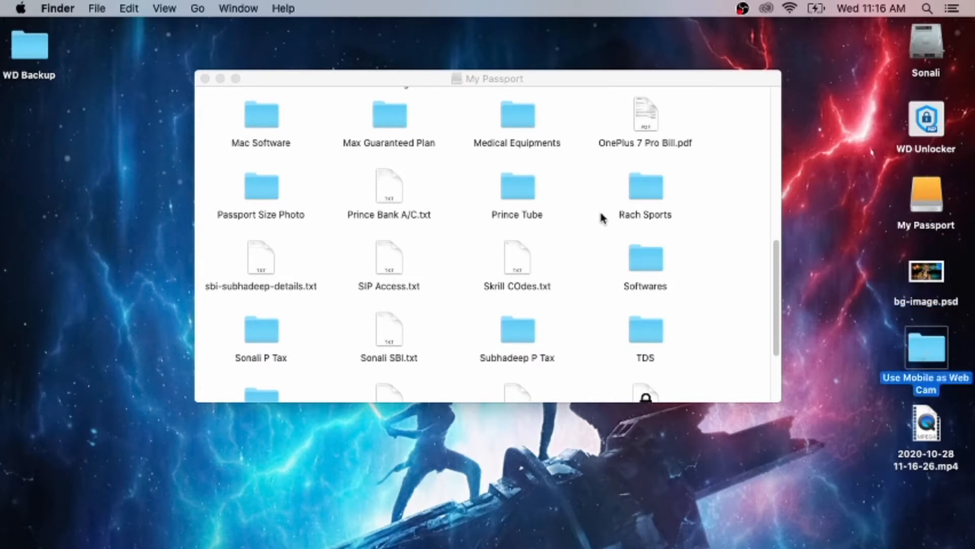
{"action": "left_click", "coordinate": [826, 414]}
{"action": "scroll", "coordinate": [713, 260], "scroll_direction": "up", "scroll_amount": 2}
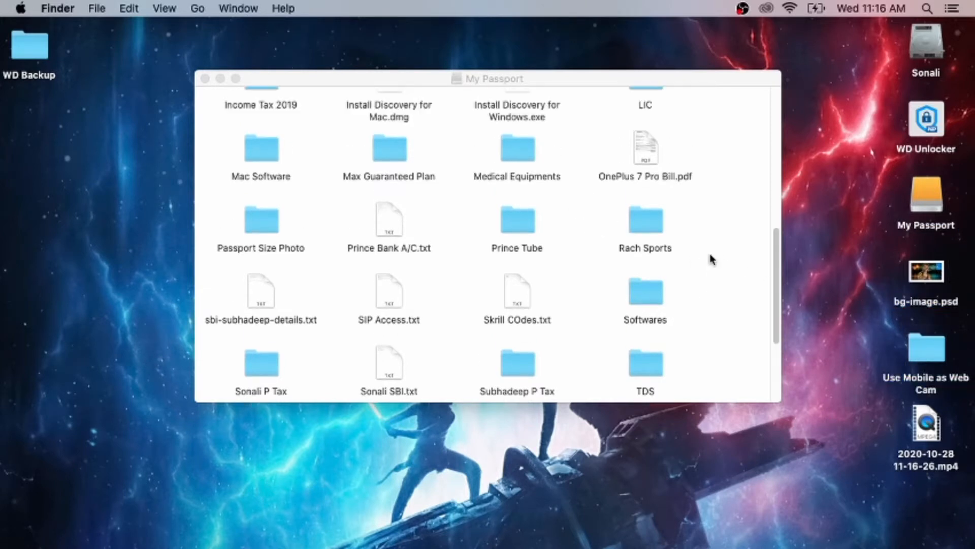
{"action": "scroll", "coordinate": [713, 260], "scroll_direction": "up", "scroll_amount": 5}
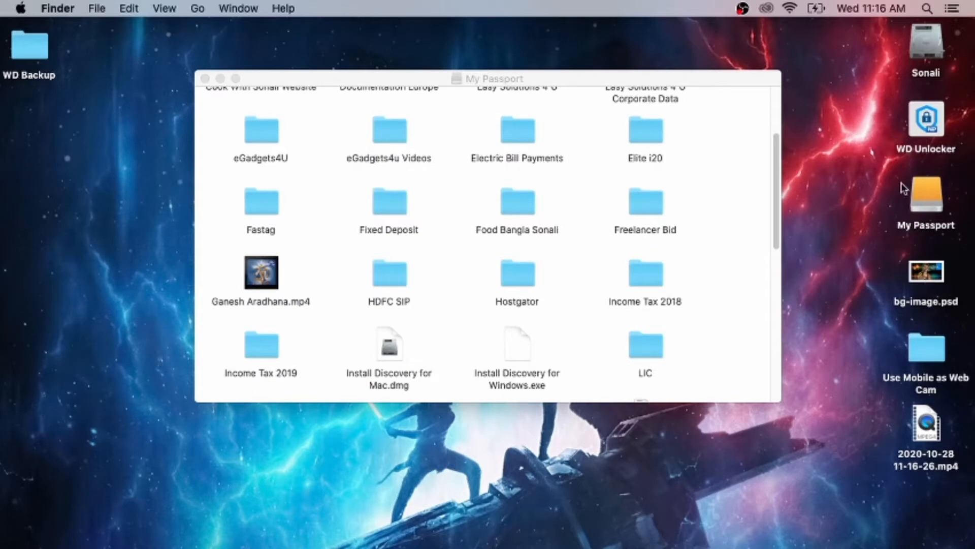
{"action": "mouse_move", "coordinate": [930, 274]}
{"action": "left_mouse_down"}
{"action": "mouse_move", "coordinate": [699, 262]}
{"action": "mouse_move", "coordinate": [710, 269]}
{"action": "left_mouse_up"}
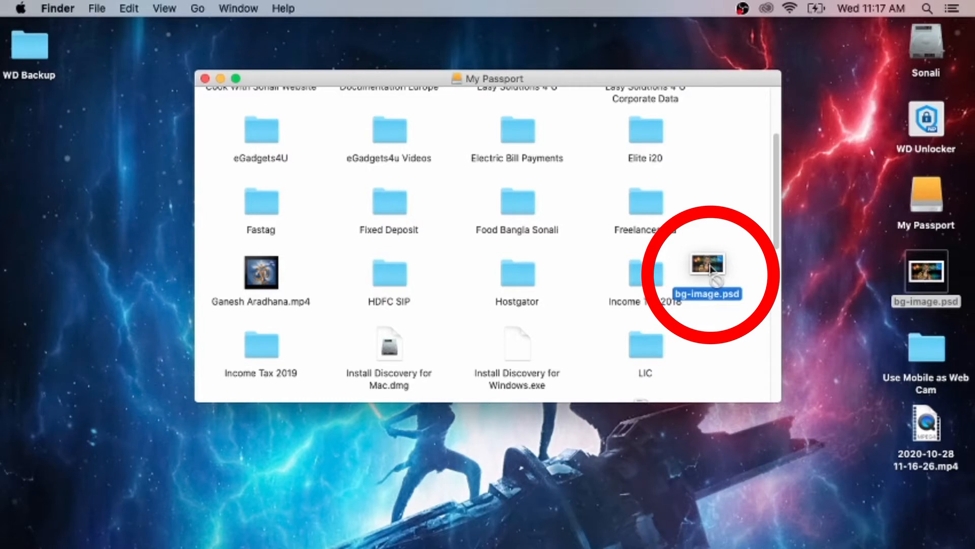
{"action": "left_click_drag", "start_coordinate": [710, 269], "coordinate": [711, 270]}
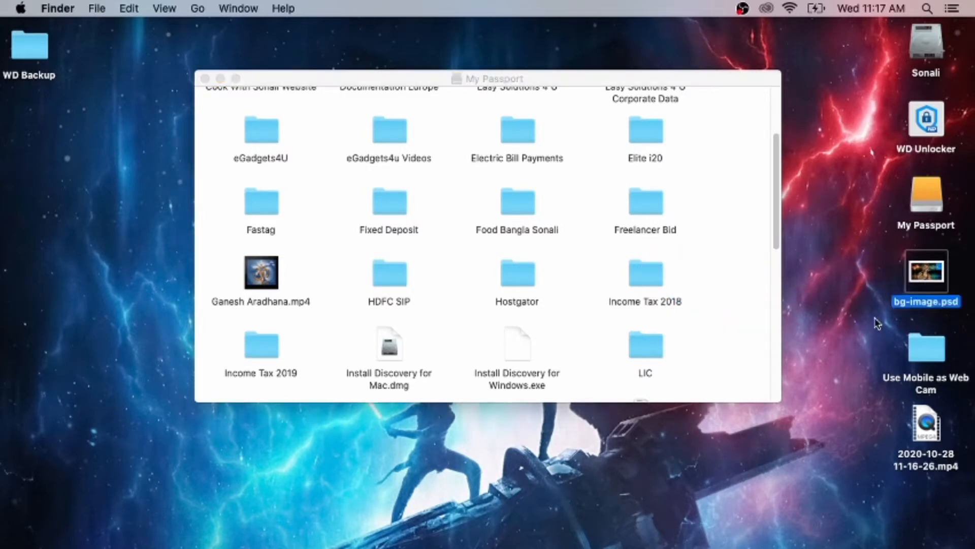
Copy bg-image.psd from the desktop, try to paste it into the My Passport drive, and close the drive's window
{"action": "right_click", "coordinate": [916, 270]}
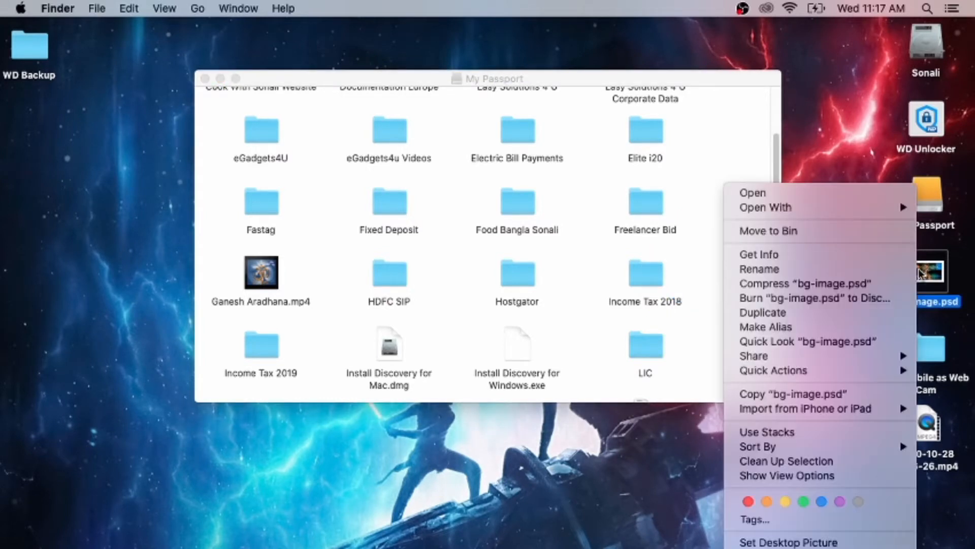
{"action": "left_click", "coordinate": [781, 396]}
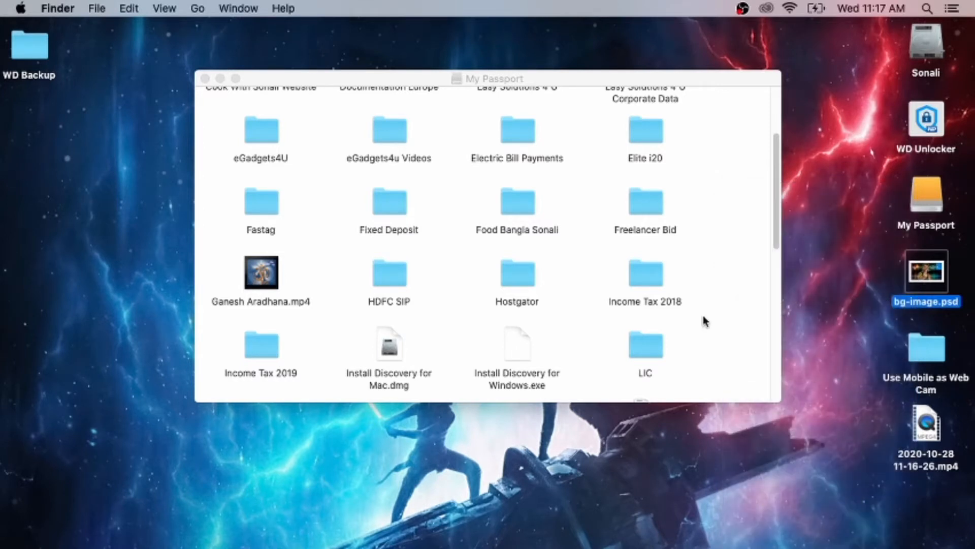
{"action": "left_click", "coordinate": [698, 263]}
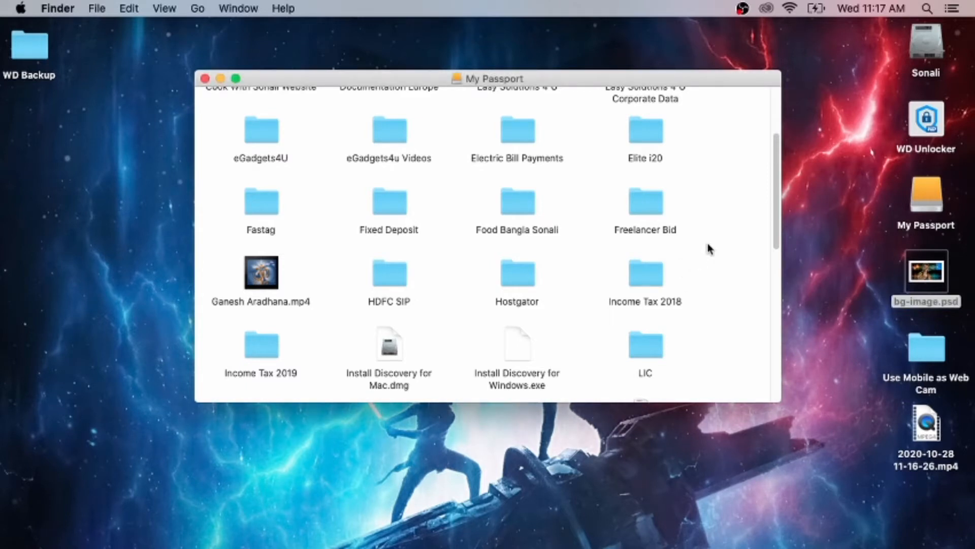
{"action": "right_click", "coordinate": [709, 244]}
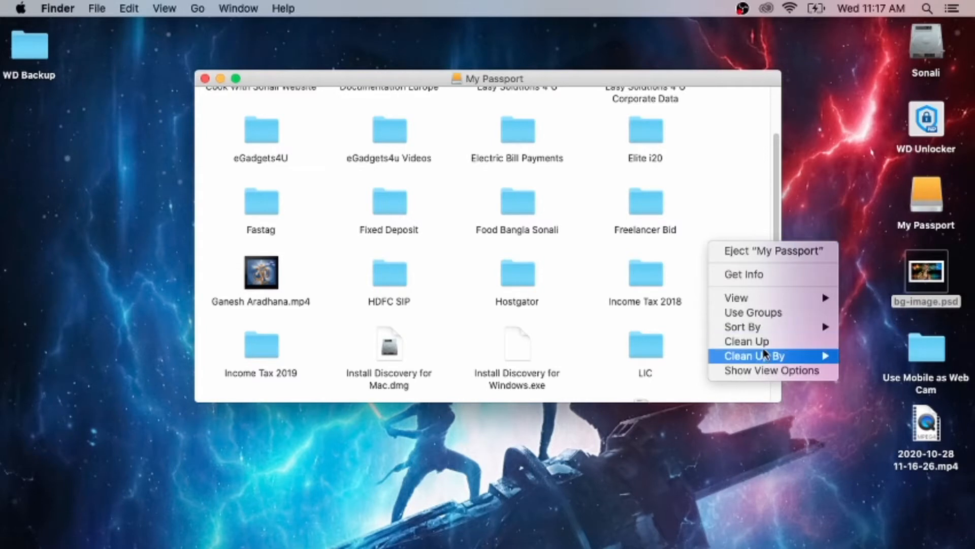
{"action": "left_click", "coordinate": [740, 192]}
{"action": "left_click", "coordinate": [879, 274]}
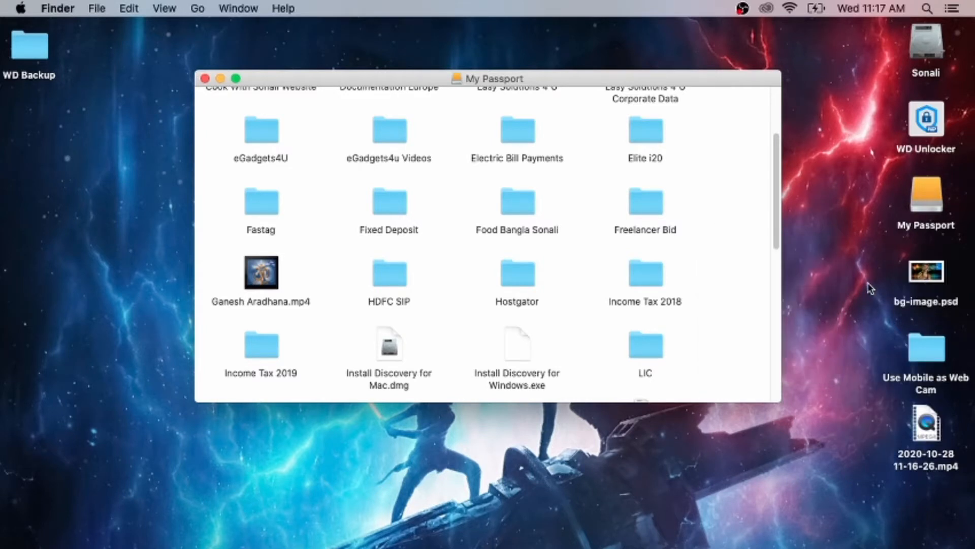
{"action": "left_click", "coordinate": [926, 289]}
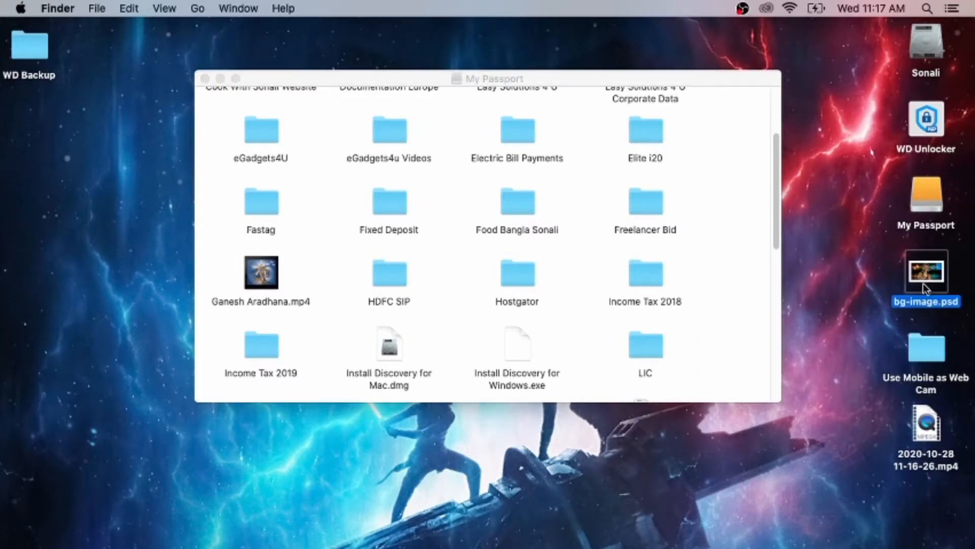
{"action": "left_click", "coordinate": [731, 271]}
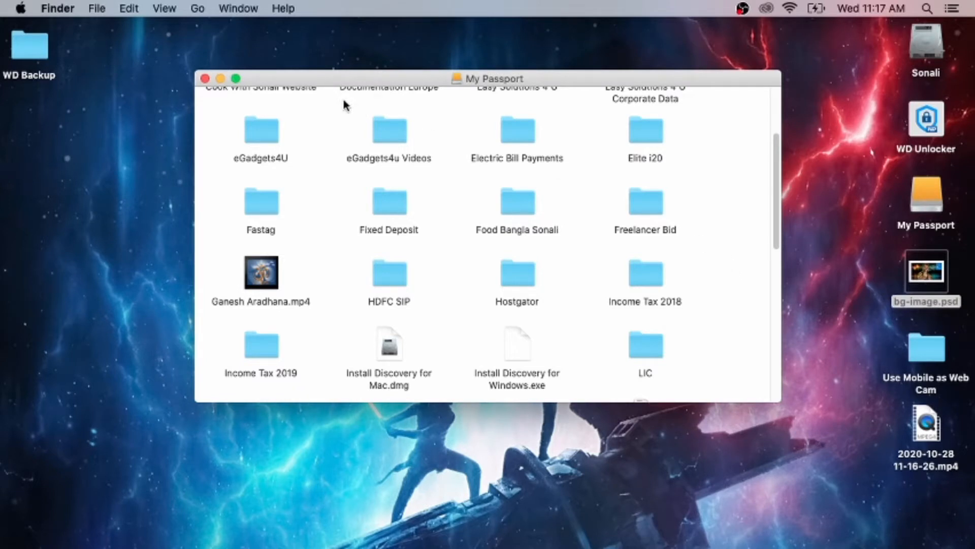
{"action": "left_click", "coordinate": [206, 79]}
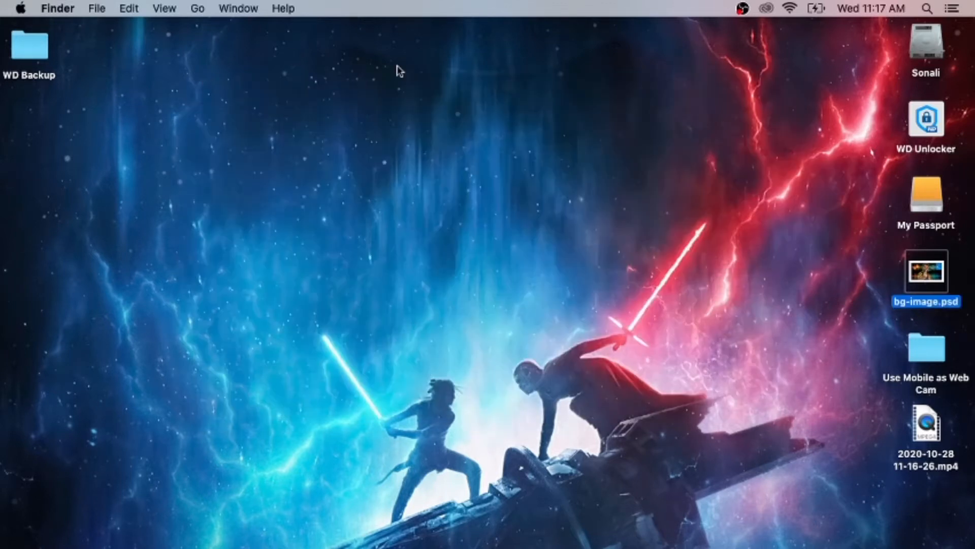
Check the file system format of the My Passport drive in its Get Info window, then close that window
{"action": "left_click", "coordinate": [515, 179]}
{"action": "right_click", "coordinate": [920, 196]}
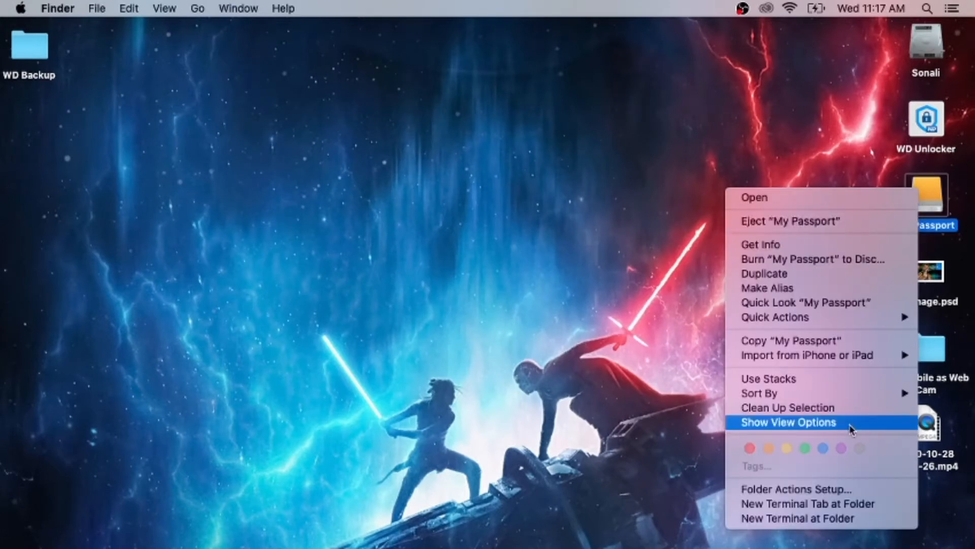
{"action": "left_click", "coordinate": [791, 246]}
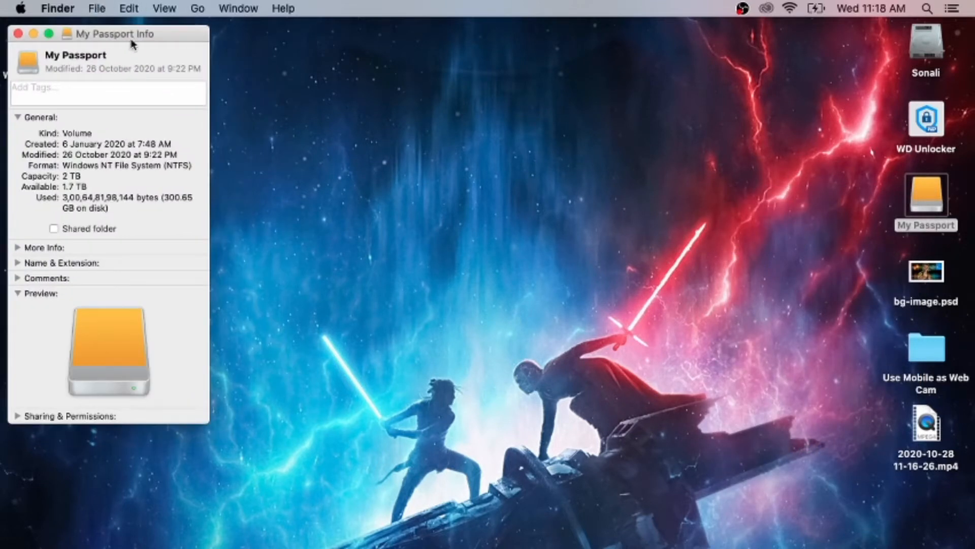
{"action": "left_click_drag", "start_coordinate": [131, 41], "coordinate": [311, 92]}
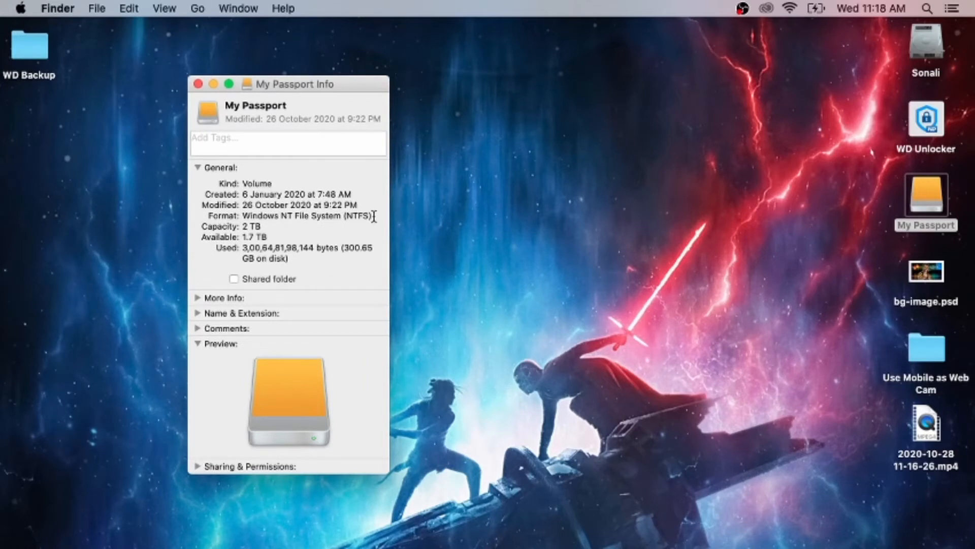
{"action": "left_click_drag", "start_coordinate": [374, 216], "coordinate": [346, 217]}
{"action": "left_click", "coordinate": [336, 221]}
{"action": "left_click", "coordinate": [198, 84]}
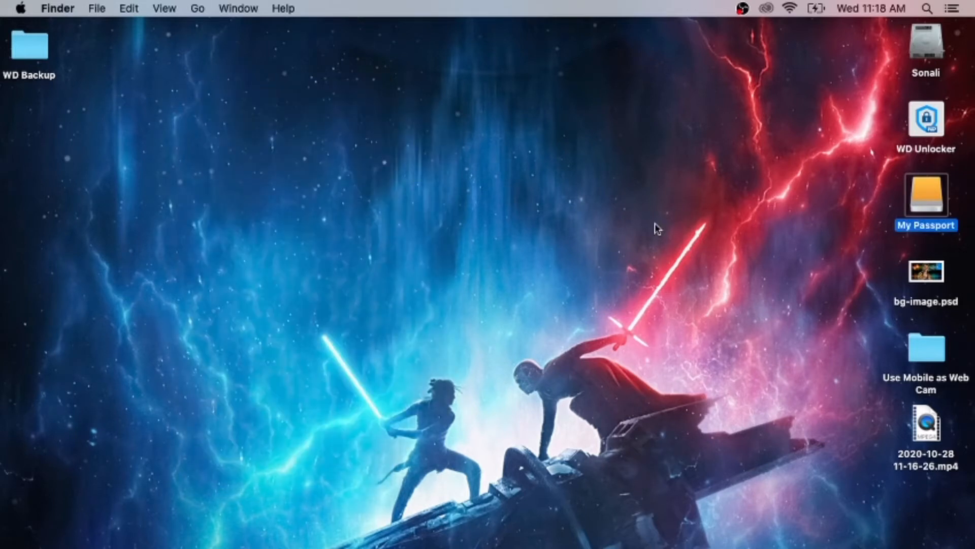
Compare the contents of the My Passport drive with the WD Backup folder on the desktop, then close both windows
{"action": "double_click", "coordinate": [939, 203]}
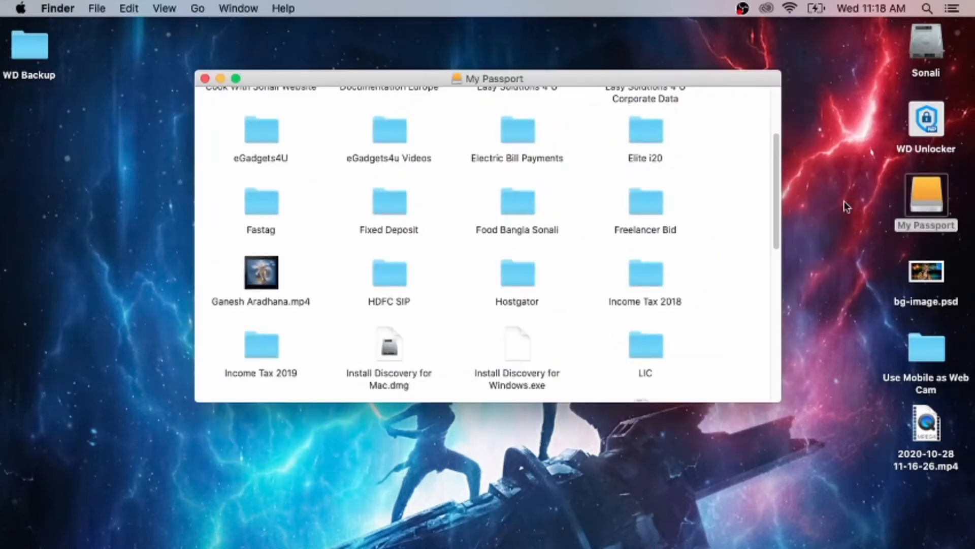
{"action": "scroll", "coordinate": [485, 228], "scroll_direction": "up", "scroll_amount": 5}
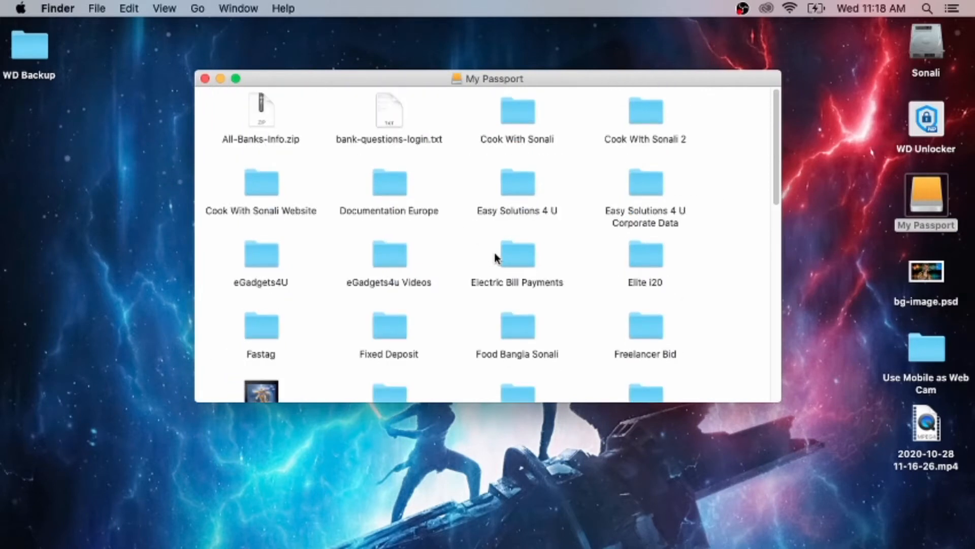
{"action": "scroll", "coordinate": [495, 256], "scroll_direction": "down", "scroll_amount": 15}
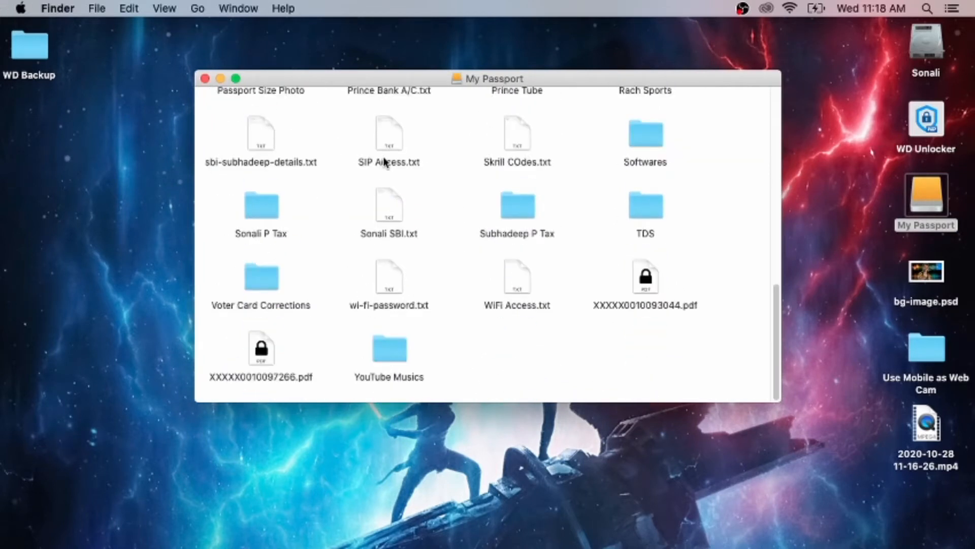
{"action": "scroll", "coordinate": [446, 233], "scroll_direction": "up", "scroll_amount": 4}
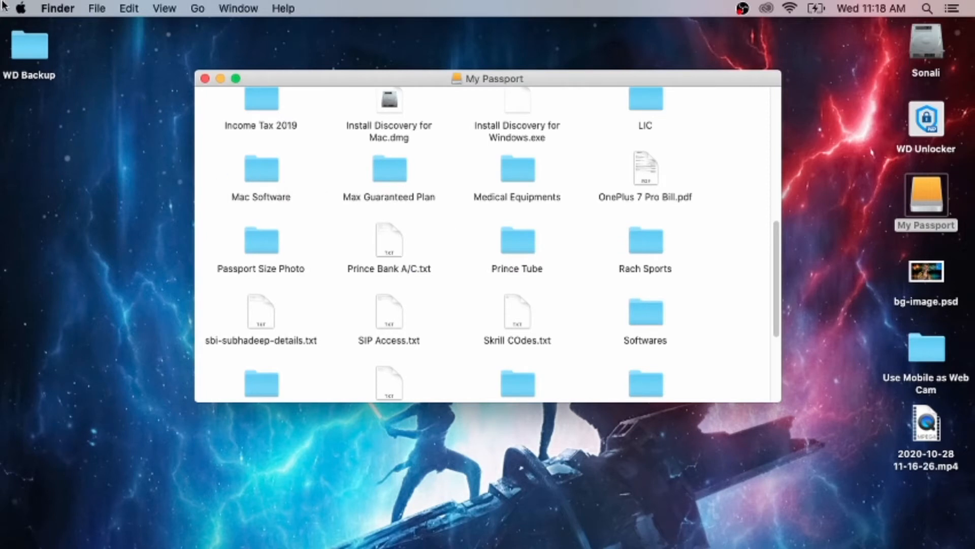
{"action": "double_click", "coordinate": [36, 58]}
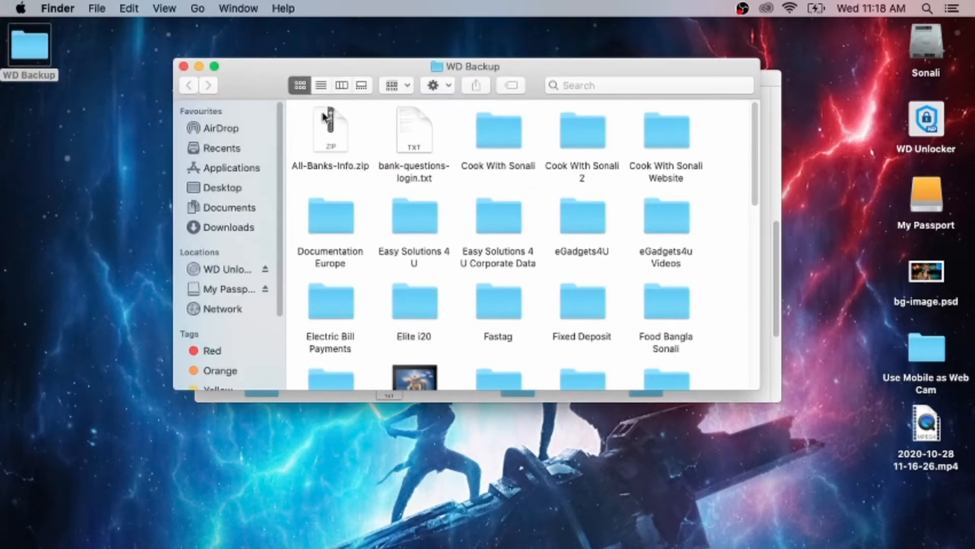
{"action": "left_click", "coordinate": [184, 66]}
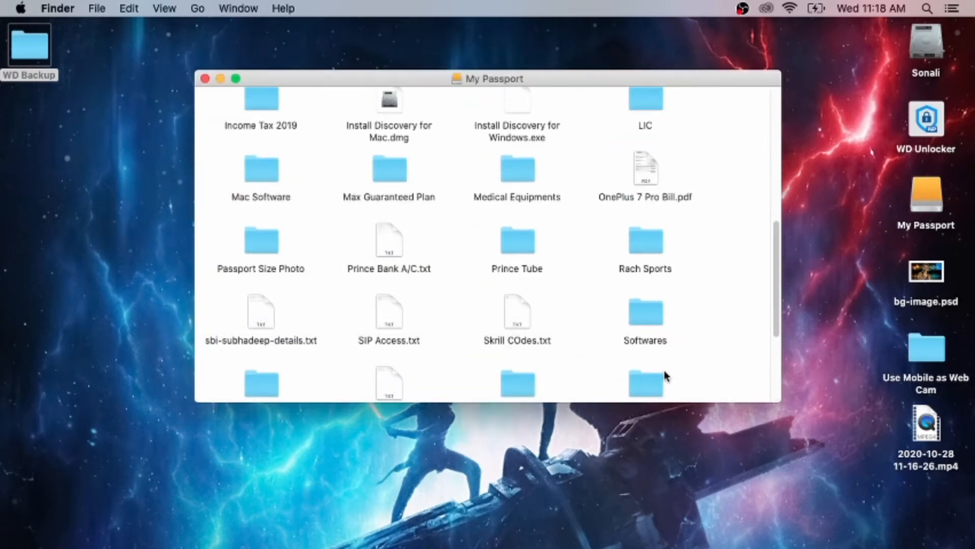
{"action": "scroll", "coordinate": [564, 280], "scroll_direction": "up", "scroll_amount": 5}
{"action": "scroll", "coordinate": [521, 257], "scroll_direction": "up", "scroll_amount": 3}
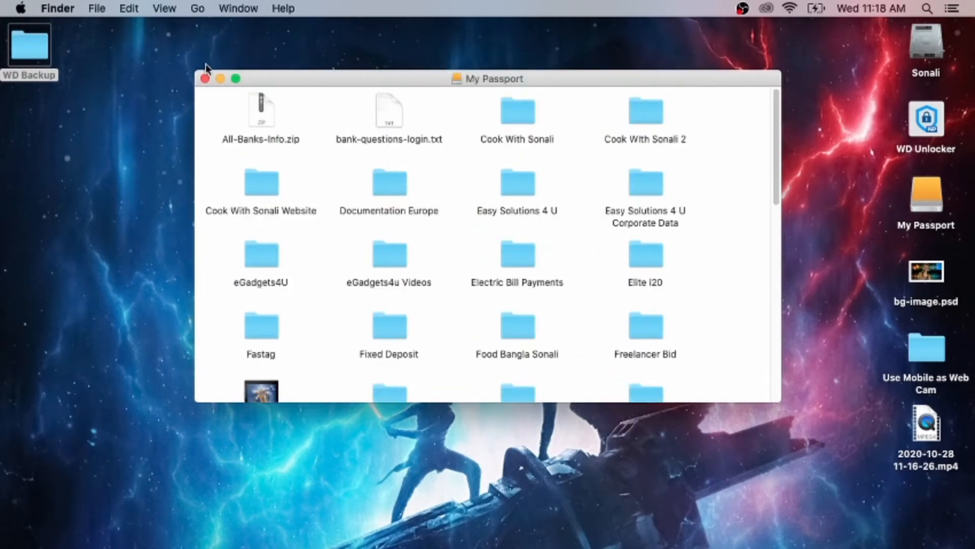
{"action": "left_click", "coordinate": [206, 79]}
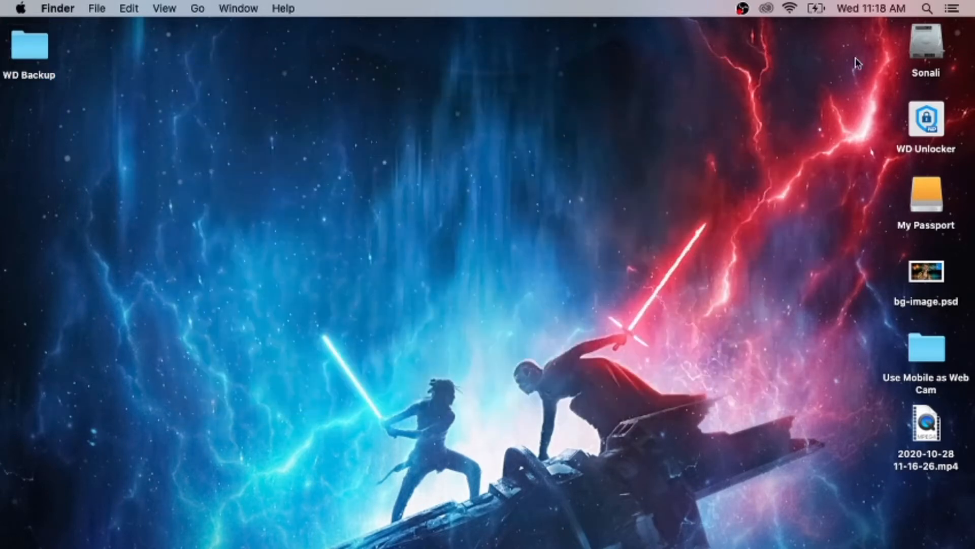
Find and open Disk Utility, then view the details of the external WD Virtual CD disk and its WD Unlocker volume
{"action": "left_click", "coordinate": [928, 8]}
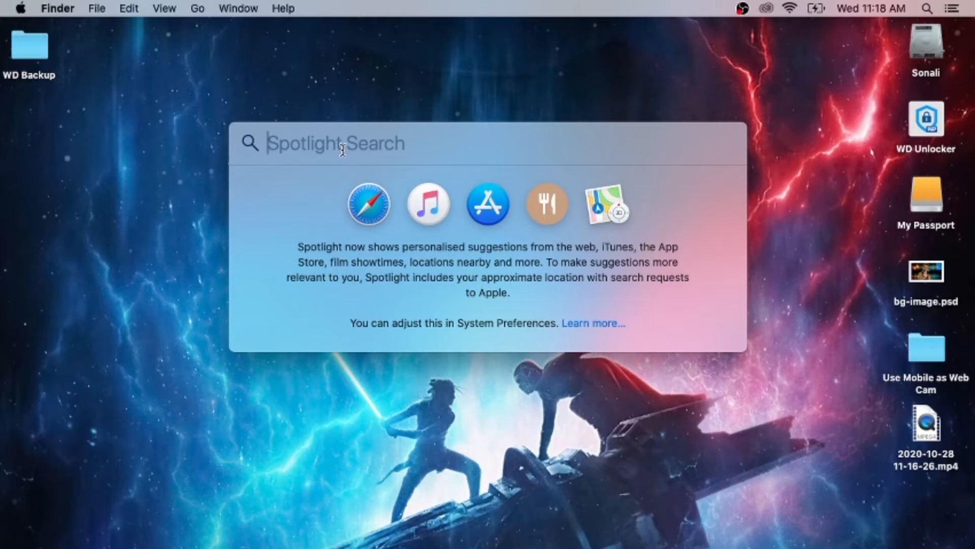
{"action": "type", "text": "disk utili"}
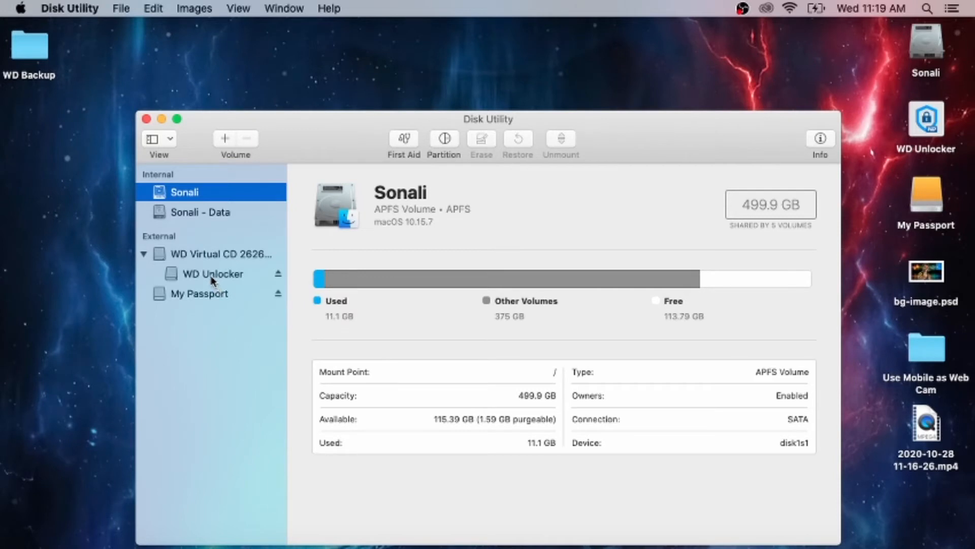
{"action": "left_click", "coordinate": [206, 255]}
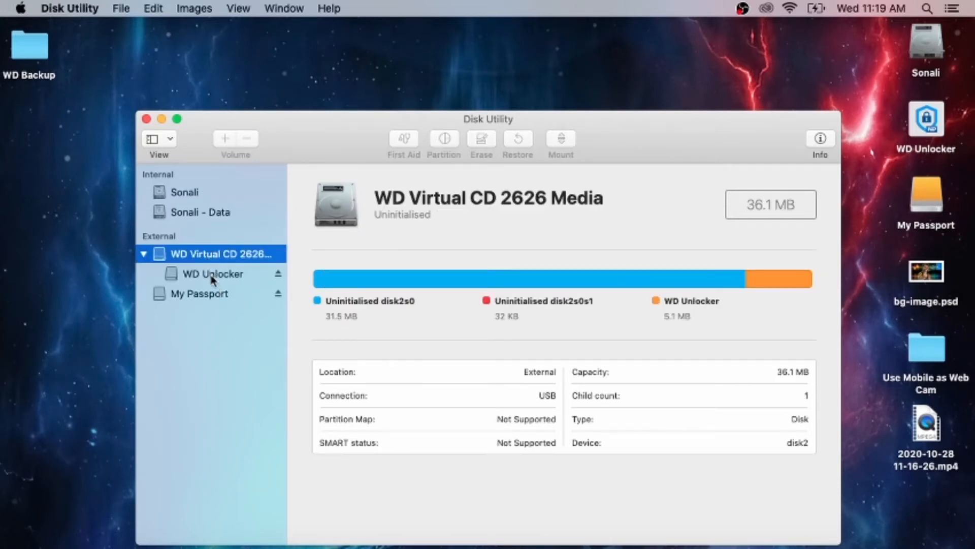
{"action": "left_click", "coordinate": [206, 277]}
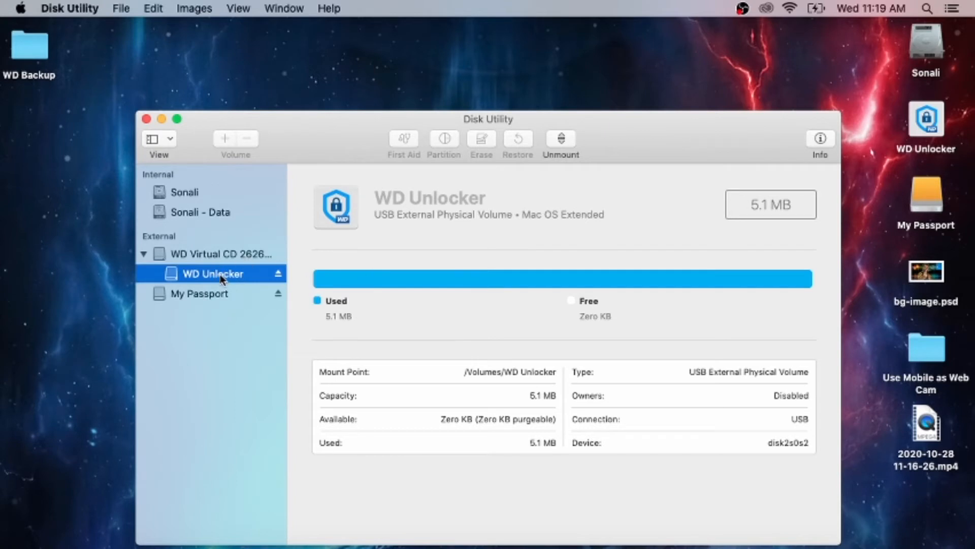
View the My Passport volume's details, then look through the WD Backup folder on the desktop and close its window
{"action": "left_click", "coordinate": [217, 295]}
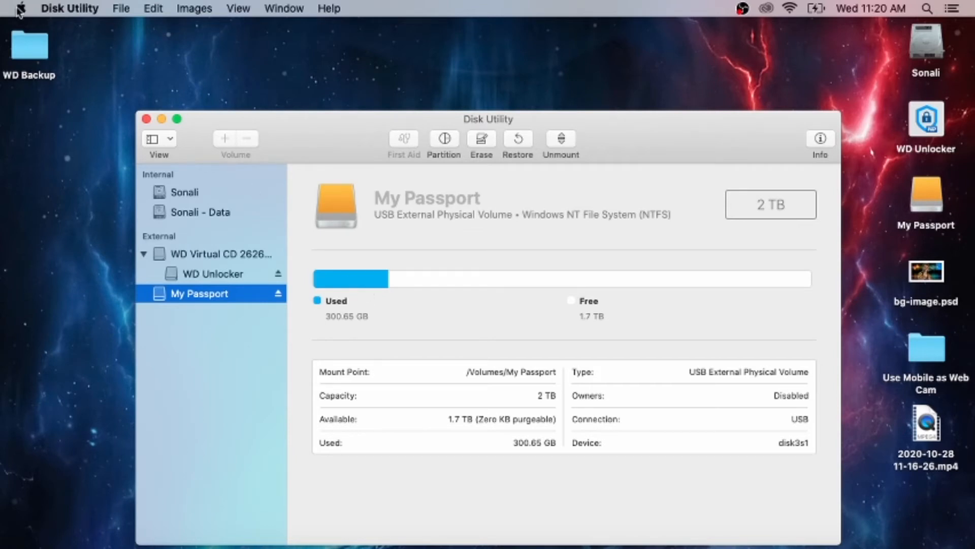
{"action": "left_click", "coordinate": [39, 51]}
{"action": "double_click", "coordinate": [39, 52]}
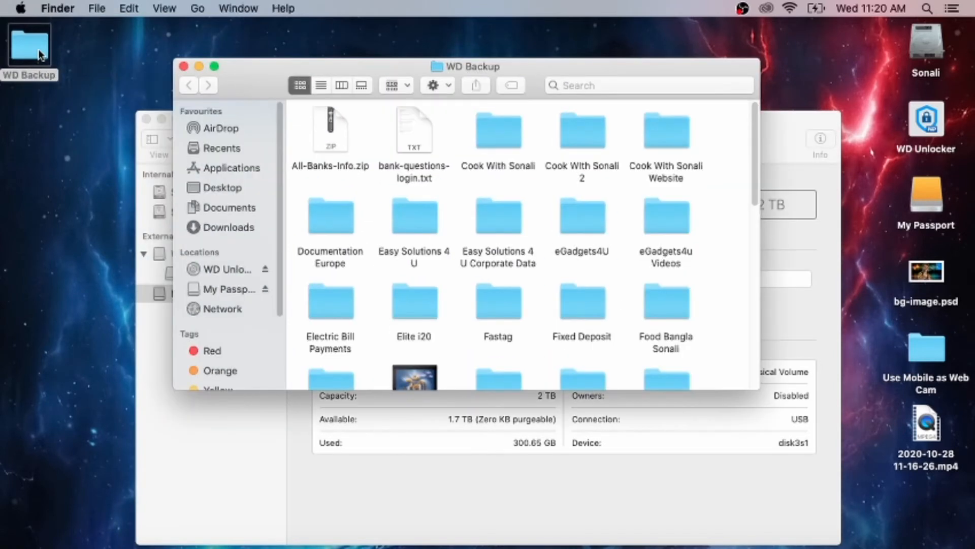
{"action": "left_click", "coordinate": [188, 64]}
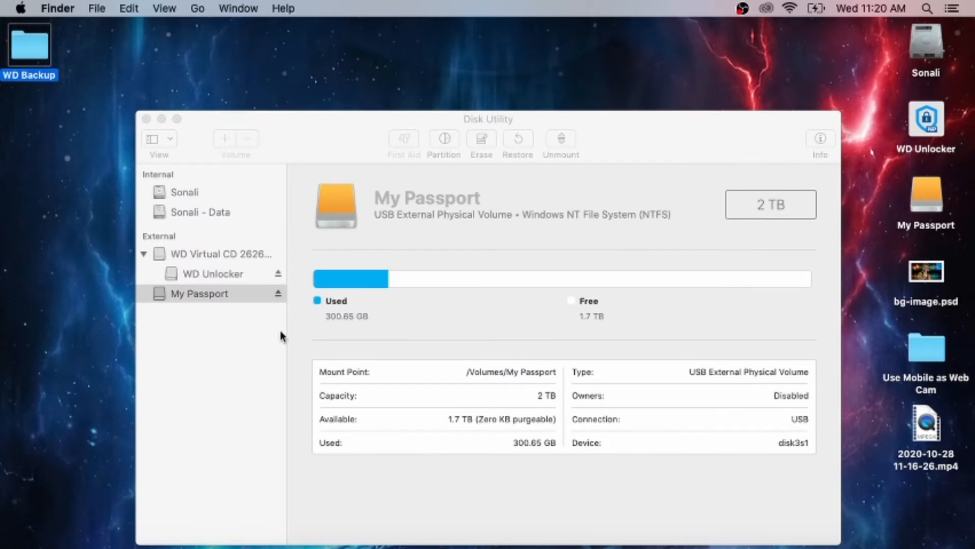
Erase the external My Passport volume with the ExFAT format, keeping its name, and show the process details before finishing
{"action": "left_click", "coordinate": [227, 302]}
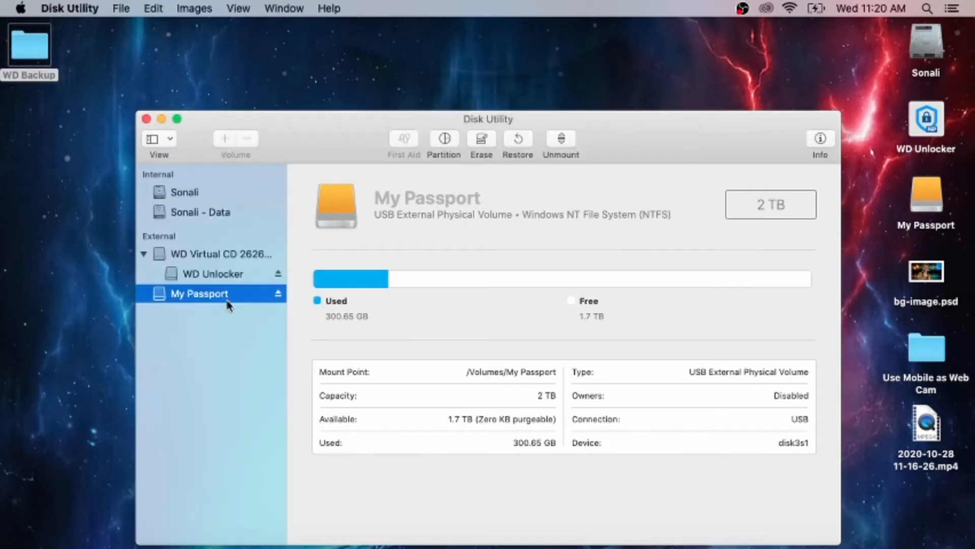
{"action": "left_click", "coordinate": [215, 277]}
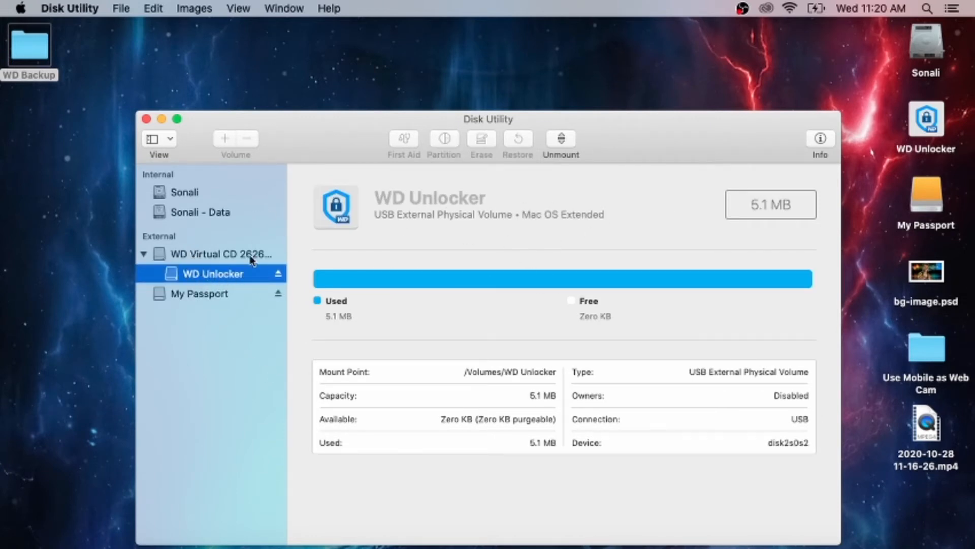
{"action": "left_click", "coordinate": [218, 289]}
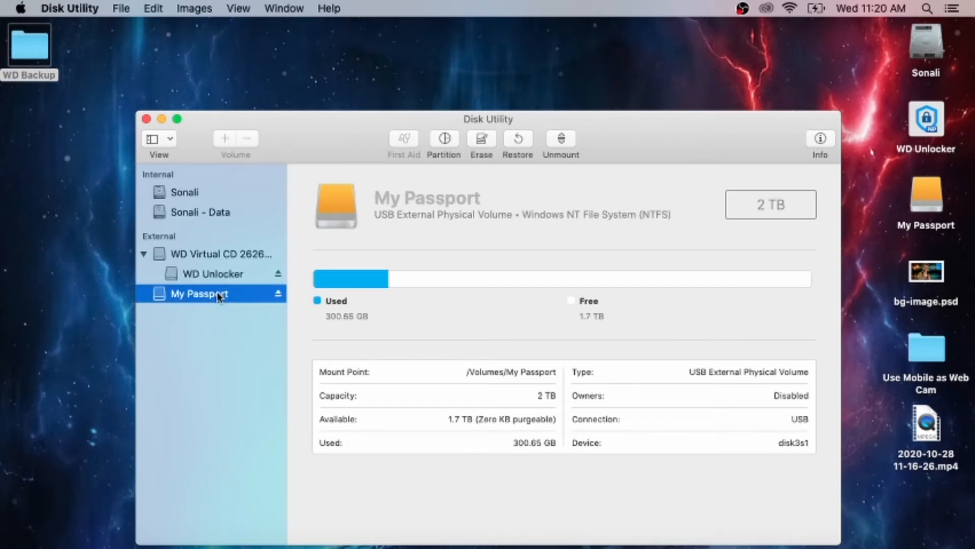
{"action": "left_click", "coordinate": [482, 145]}
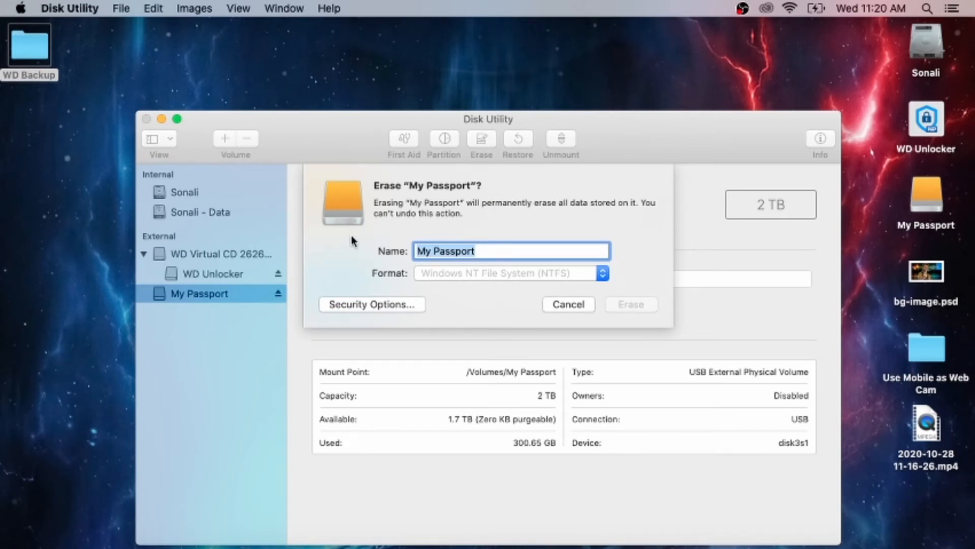
{"action": "left_click", "coordinate": [605, 277]}
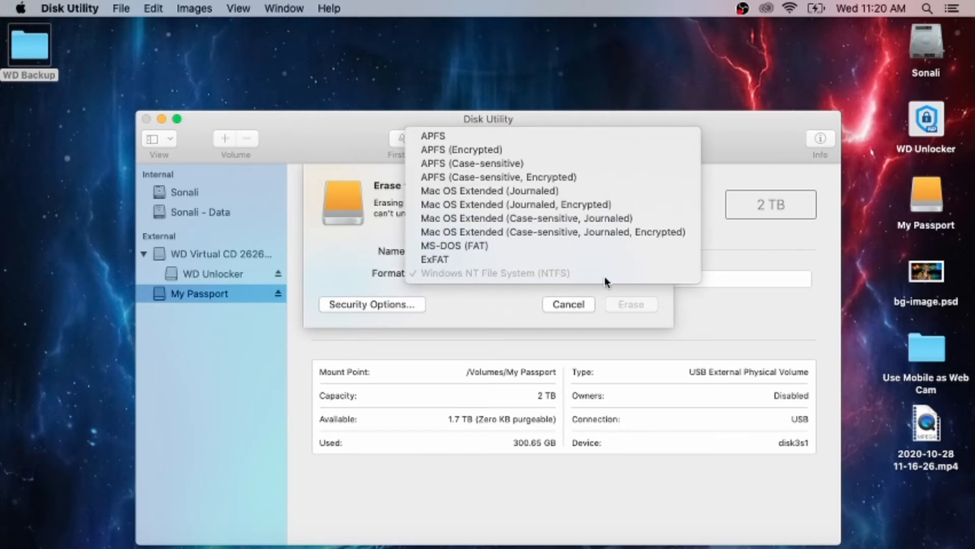
{"action": "left_click", "coordinate": [496, 258]}
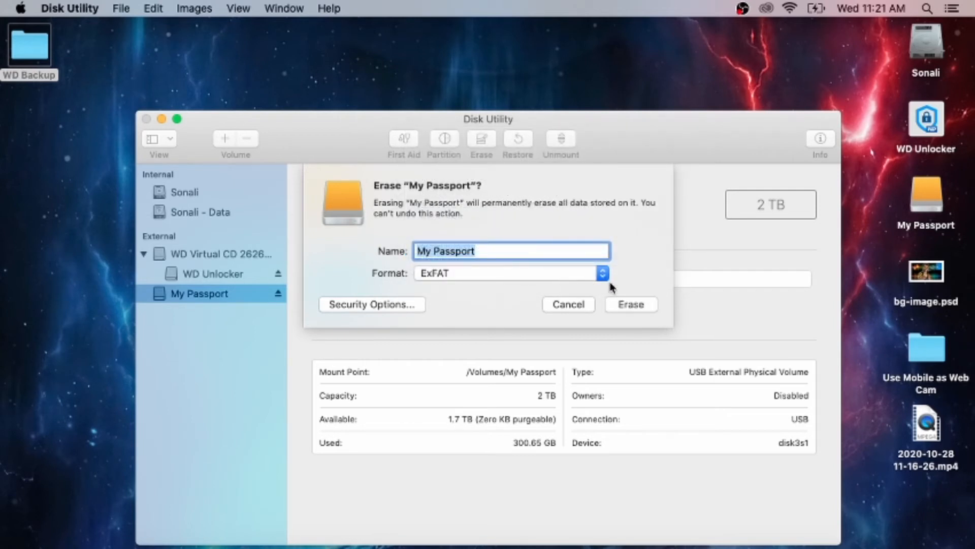
{"action": "left_click", "coordinate": [636, 304]}
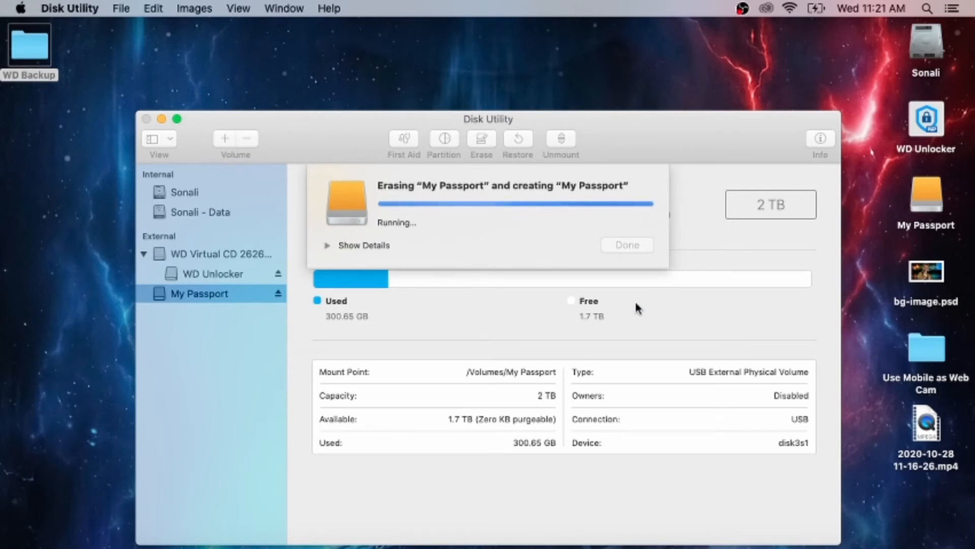
{"action": "left_click", "coordinate": [328, 245]}
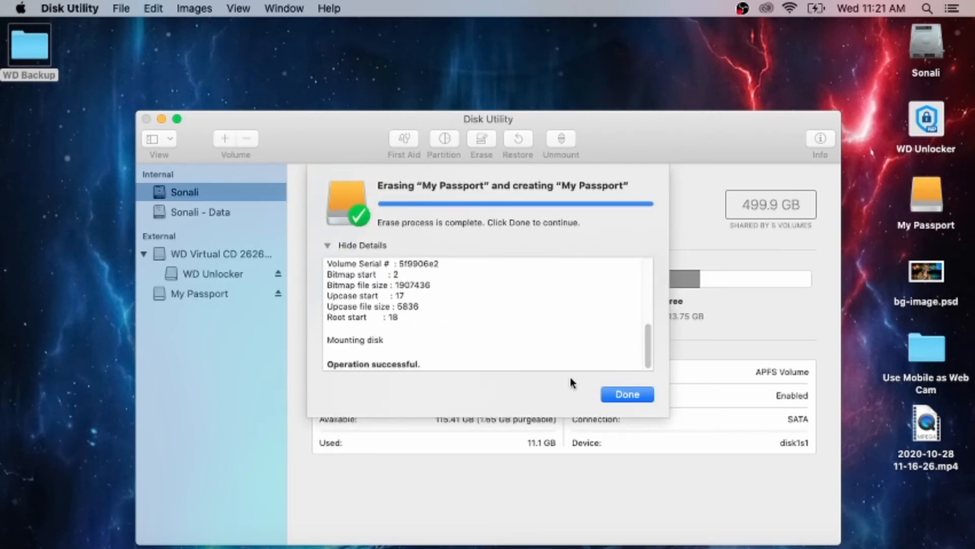
{"action": "left_click", "coordinate": [634, 398]}
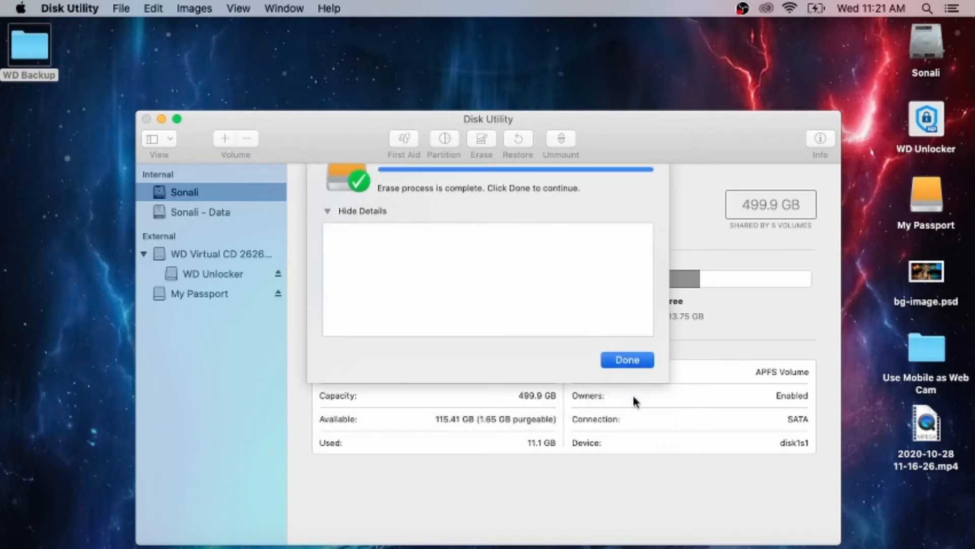
Check the My Passport volume's details, decline using it as a Time Machine backup disk, and close Disk Utility
{"action": "left_click", "coordinate": [224, 294]}
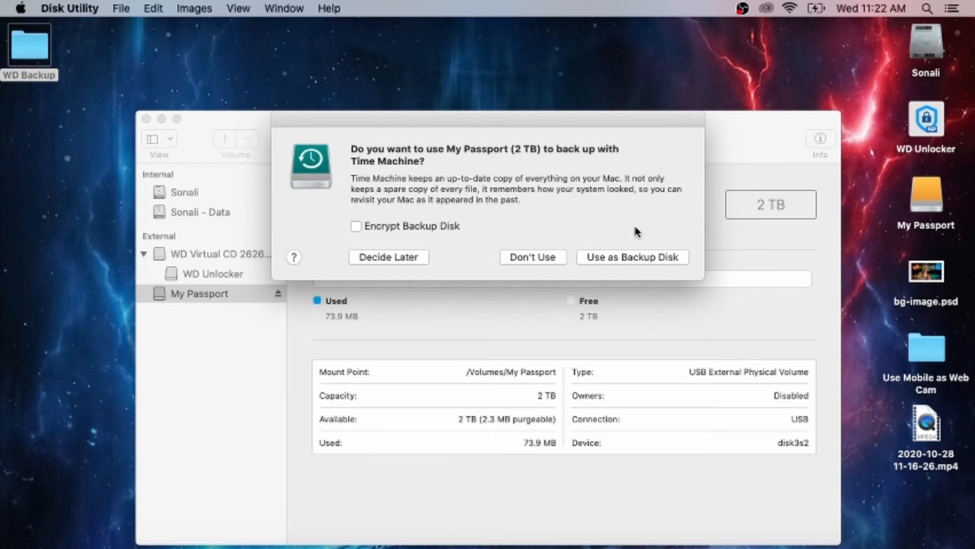
{"action": "left_click", "coordinate": [551, 255]}
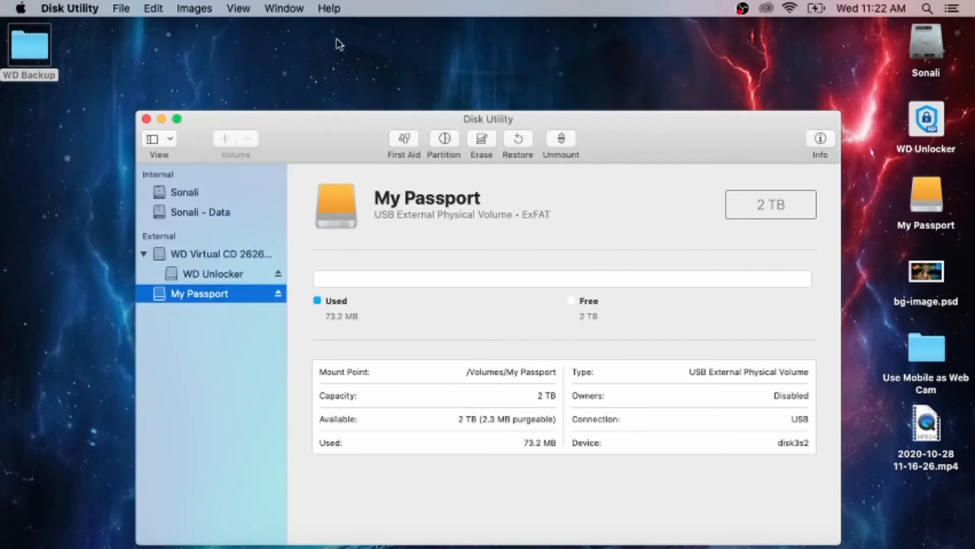
{"action": "left_click", "coordinate": [146, 119]}
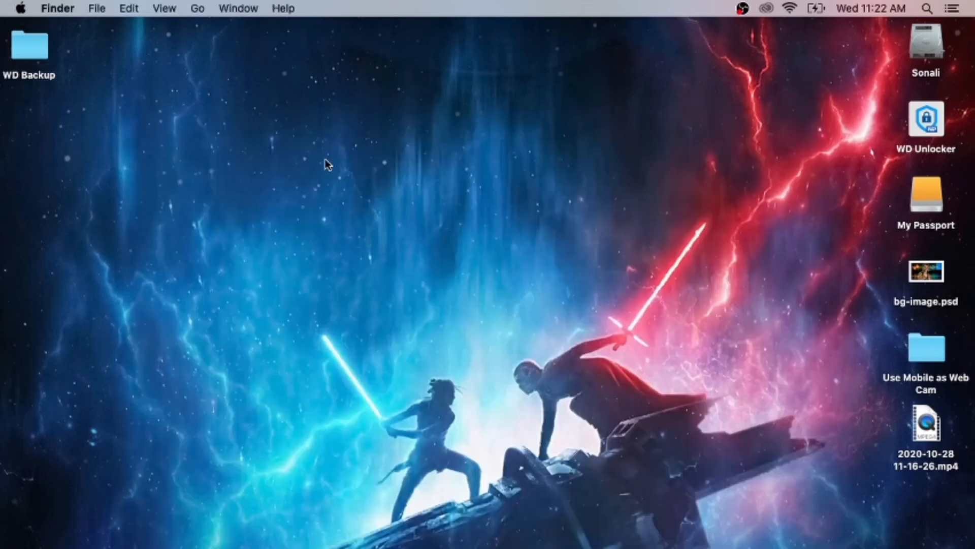
Open the My Passport drive from the desktop and copy bg-image.psd from the desktop into it
{"action": "double_click", "coordinate": [927, 197]}
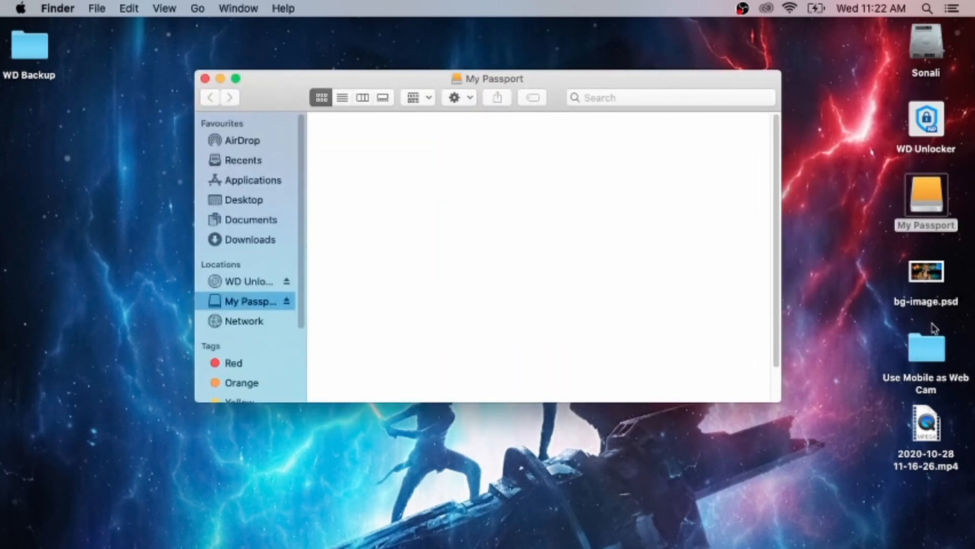
{"action": "left_click", "coordinate": [929, 280]}
{"action": "left_click_drag", "start_coordinate": [929, 280], "coordinate": [528, 203]}
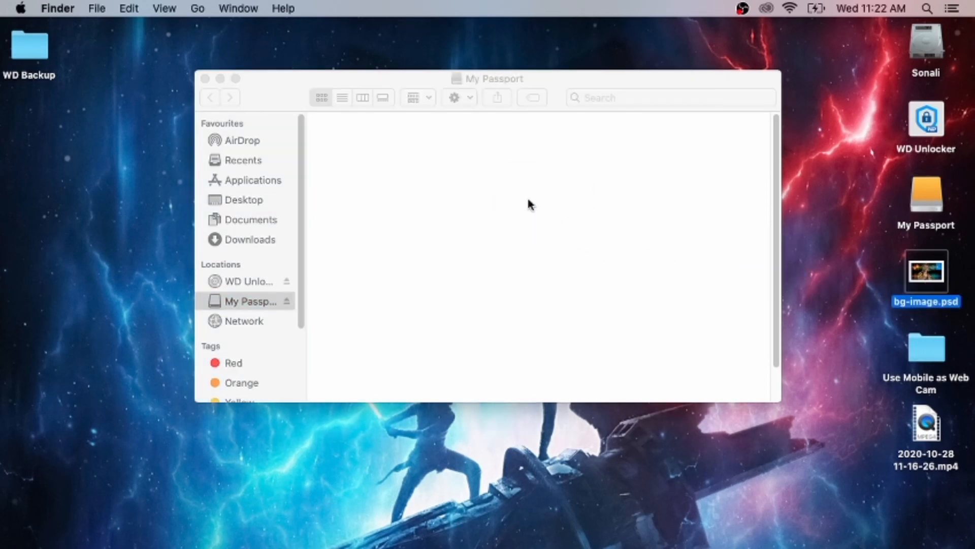
{"action": "left_click", "coordinate": [653, 279]}
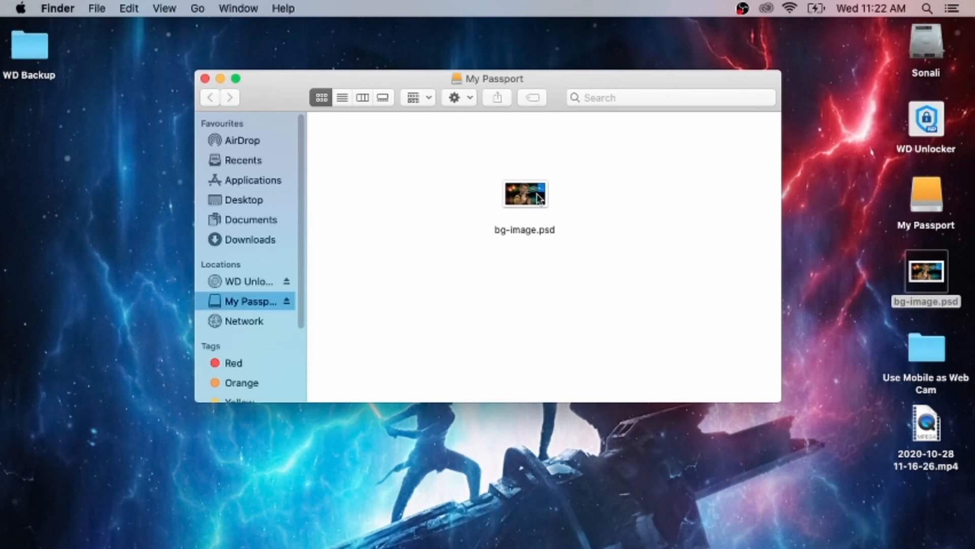
Copy bg-image.psd from the My Passport drive back to the desktop, replacing the existing desktop file
{"action": "left_click_drag", "start_coordinate": [543, 198], "coordinate": [100, 259]}
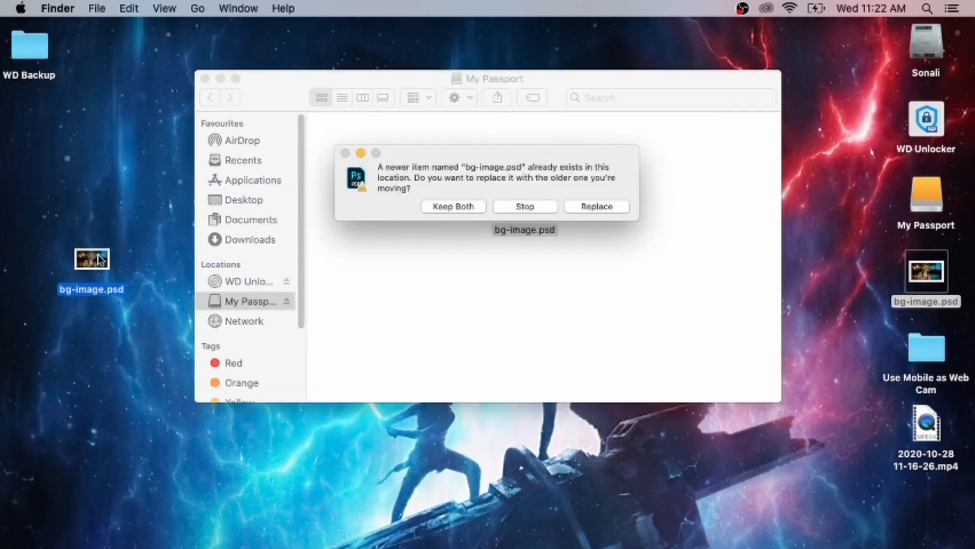
{"action": "left_click", "coordinate": [599, 208]}
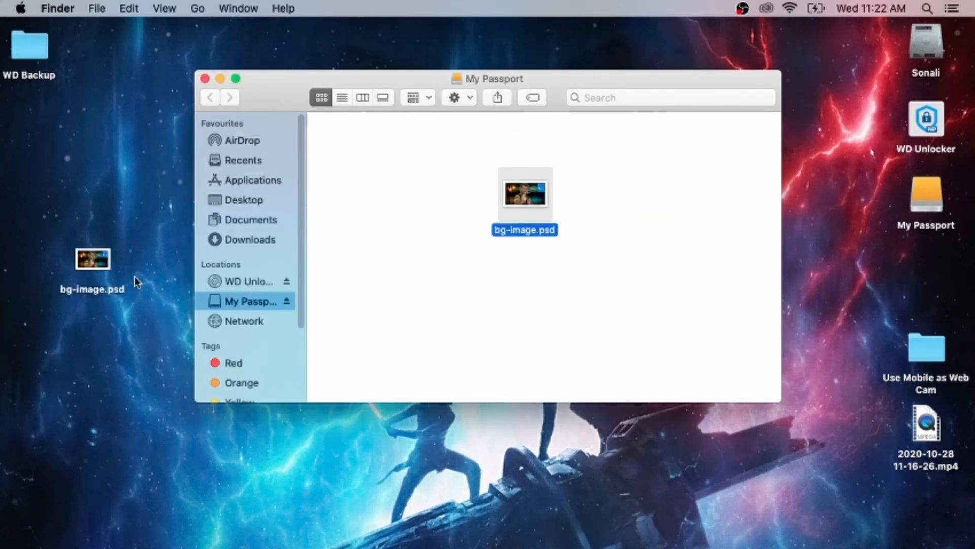
{"action": "left_click", "coordinate": [543, 294]}
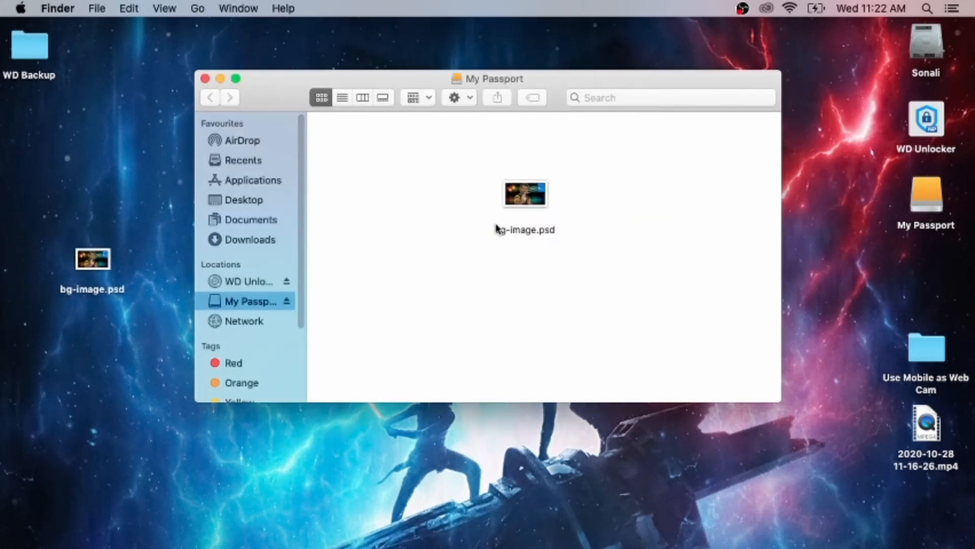
{"action": "right_click", "coordinate": [526, 202]}
{"action": "left_click", "coordinate": [400, 268]}
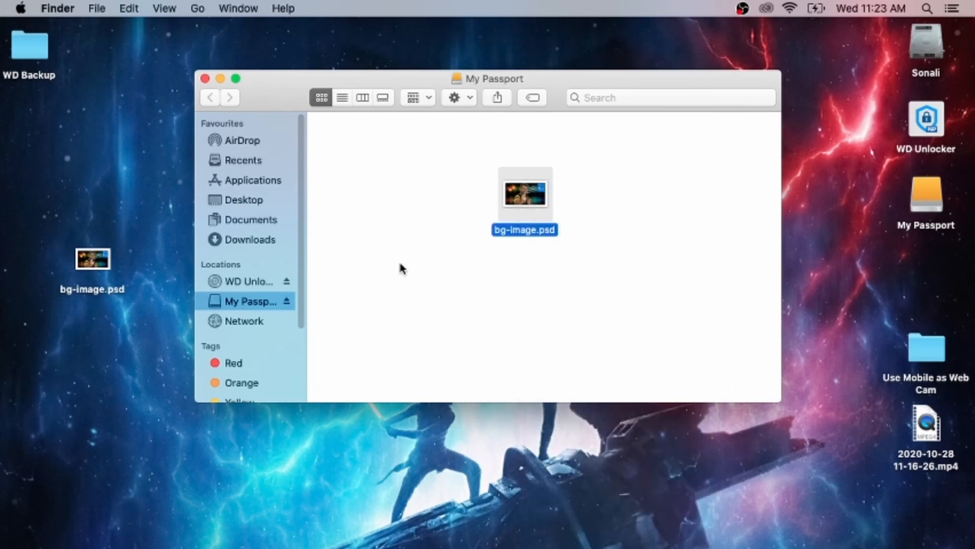